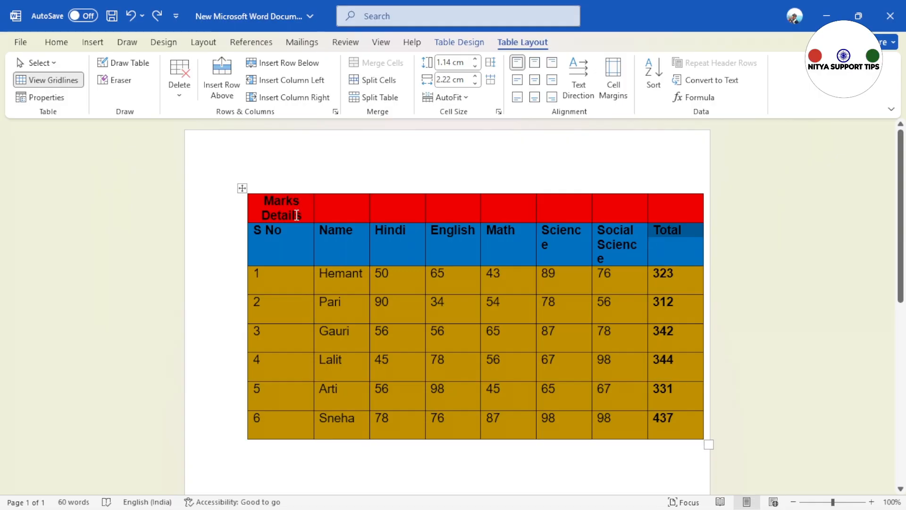
# Step: Merge all cells of the red Marks Details title row into one cell across the table's full width
pyautogui.moveTo(281, 206); pyautogui.dragTo(670, 210)
pyautogui.click(564, 247)
pyautogui.moveTo(269, 214); pyautogui.dragTo(664, 215)
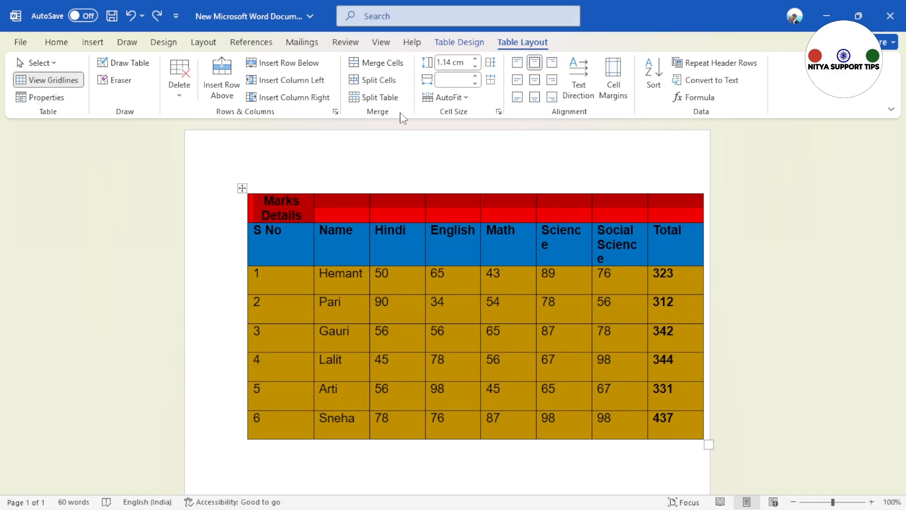
pyautogui.click(391, 70)
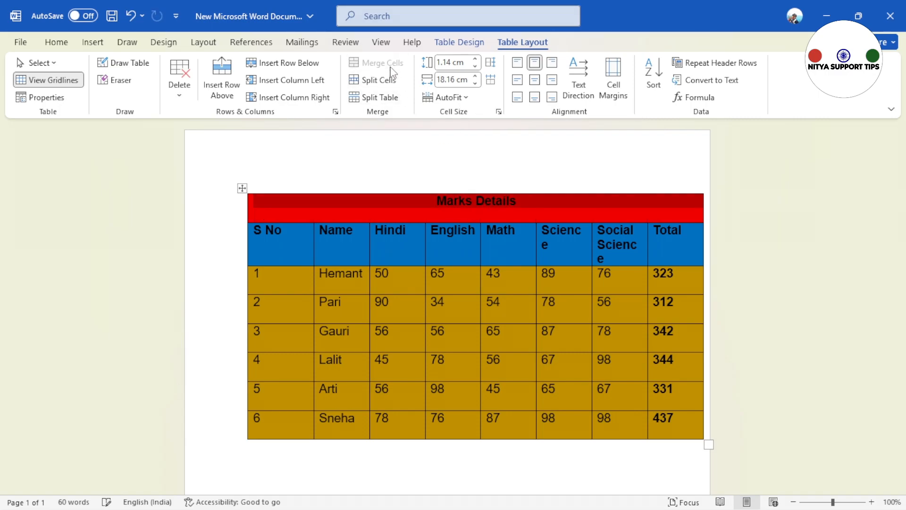
pyautogui.click(471, 208)
pyautogui.moveTo(437, 201); pyautogui.dragTo(510, 205)
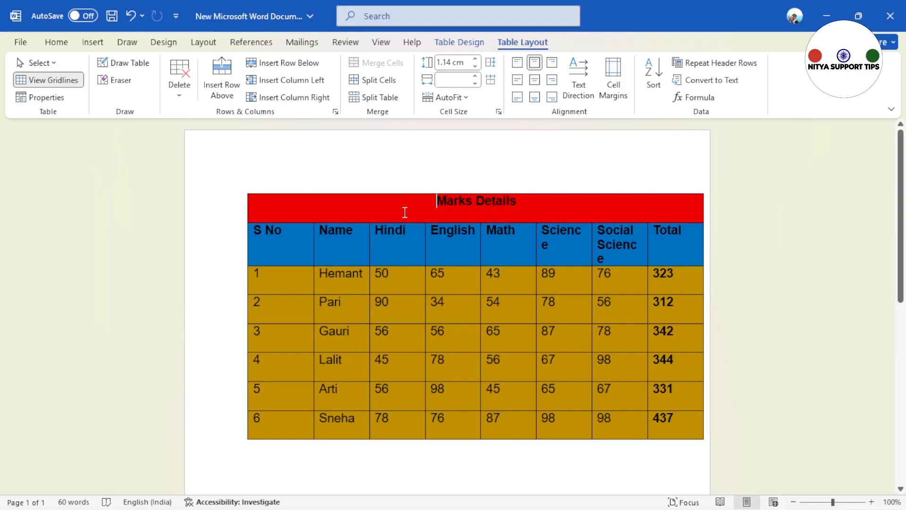
pyautogui.moveTo(674, 218); pyautogui.dragTo(661, 215)
pyautogui.click(568, 247)
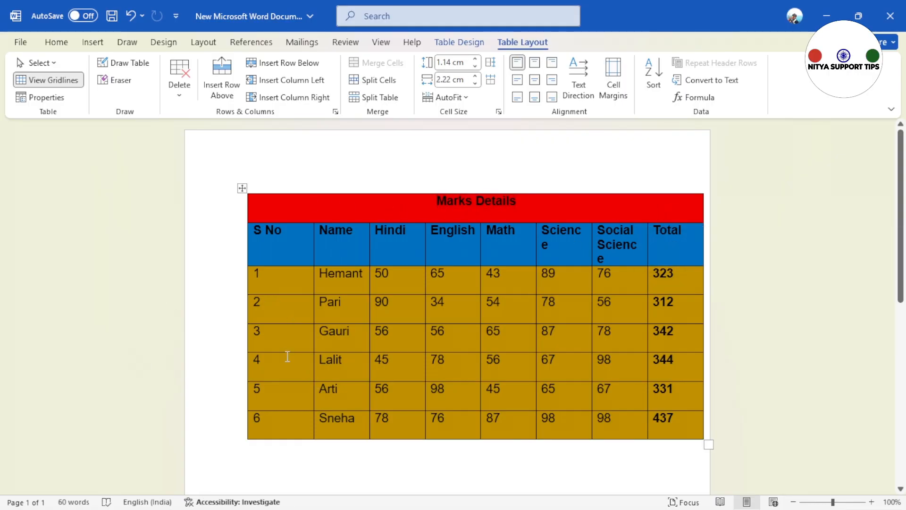
pyautogui.moveTo(364, 285); pyautogui.dragTo(475, 319)
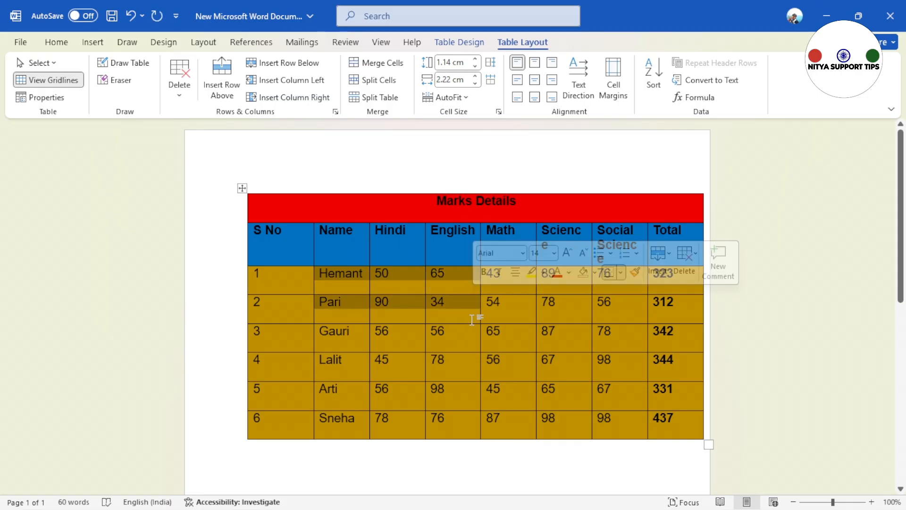
pyautogui.click(471, 319)
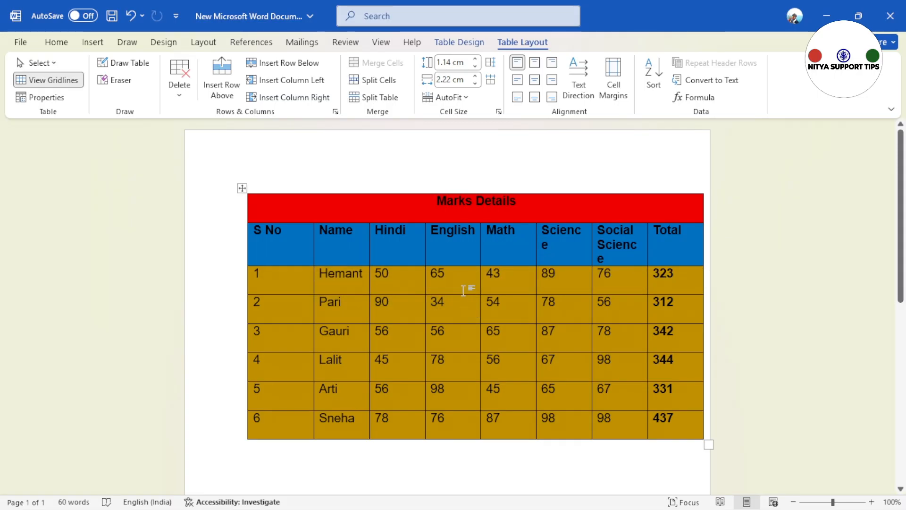
pyautogui.moveTo(418, 278); pyautogui.dragTo(477, 435)
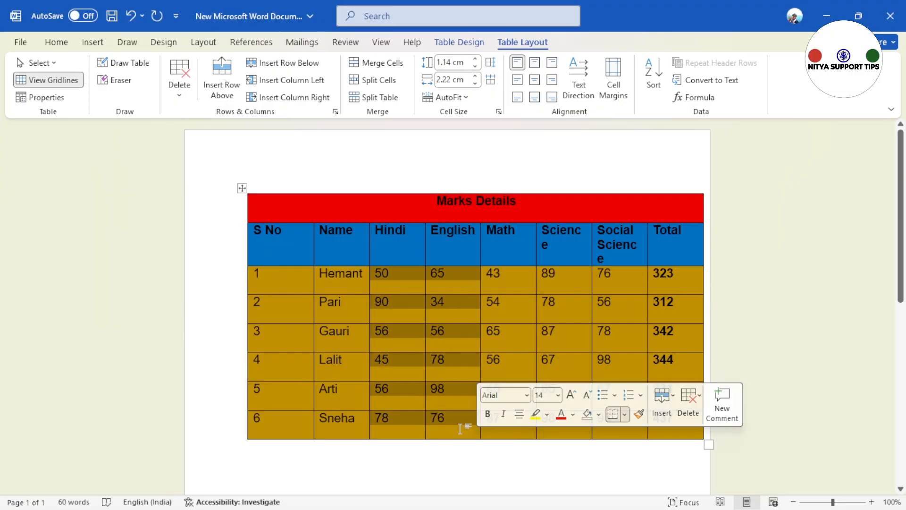
pyautogui.click(468, 428)
# Step: Split each header cell from Hindi through Total into one column and two rows, without merging the cells first
pyautogui.moveTo(384, 239); pyautogui.dragTo(656, 245)
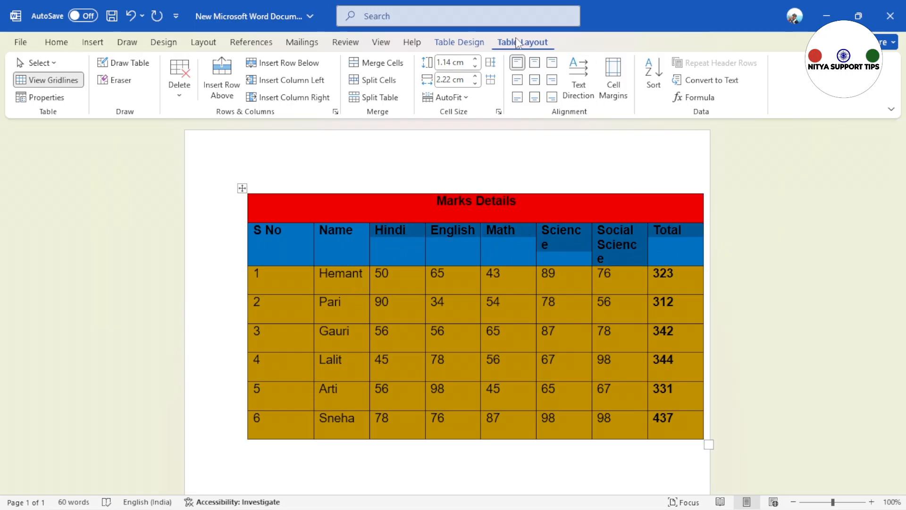
pyautogui.click(394, 83)
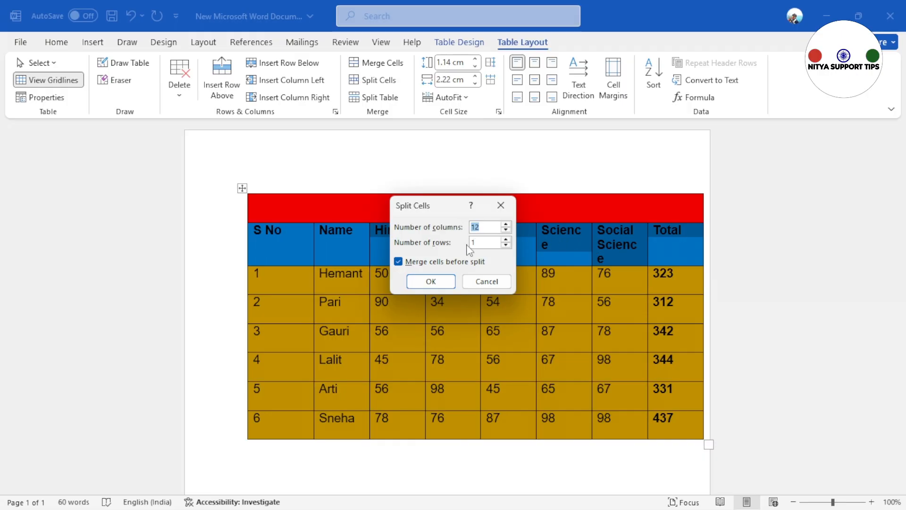
pyautogui.write('1')
pyautogui.click(455, 267)
pyautogui.click(431, 281)
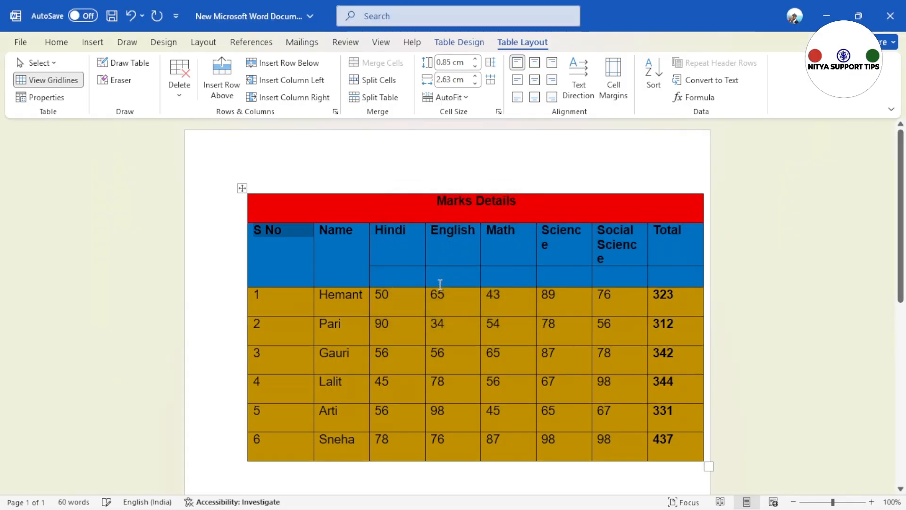
# Step: Fill the new header sub-row with 100 under each of the five subjects and 500 under Total
pyautogui.moveTo(427, 280); pyautogui.dragTo(664, 280)
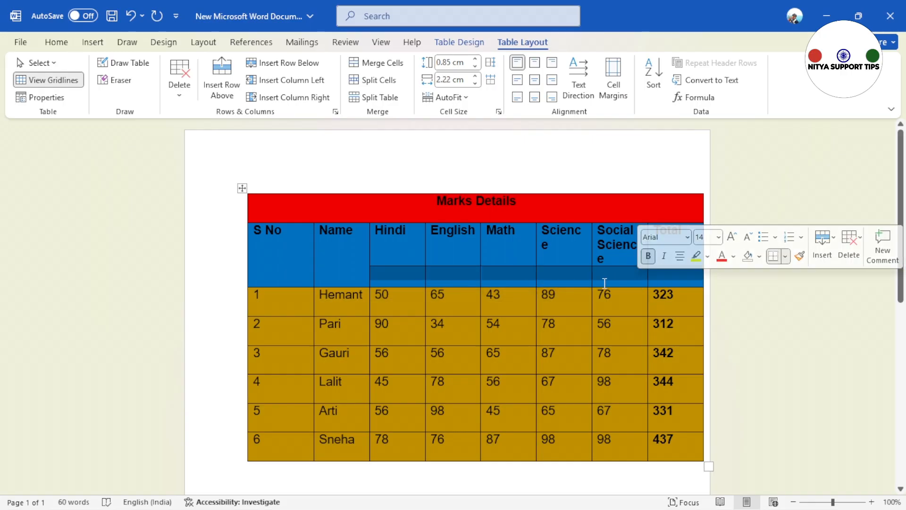
pyautogui.click(383, 278)
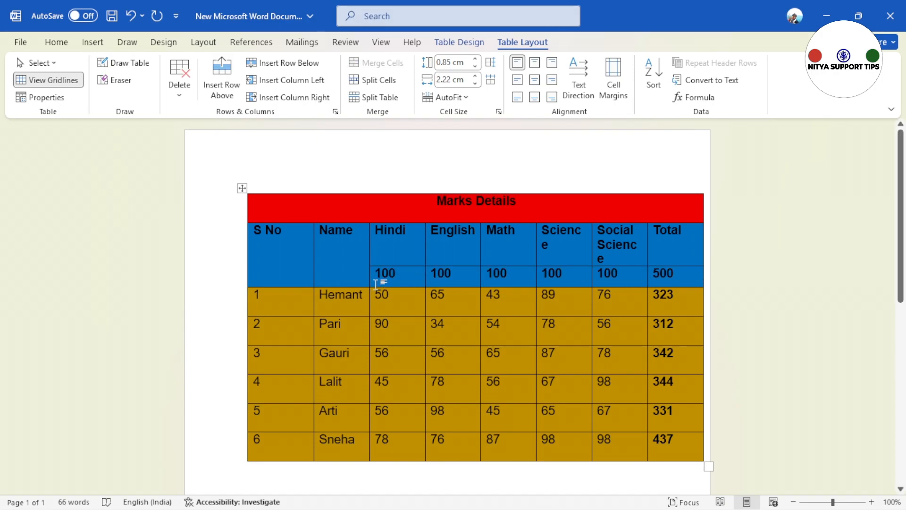
pyautogui.moveTo(376, 271); pyautogui.dragTo(667, 275)
pyautogui.click(668, 275)
pyautogui.doubleClick(666, 272)
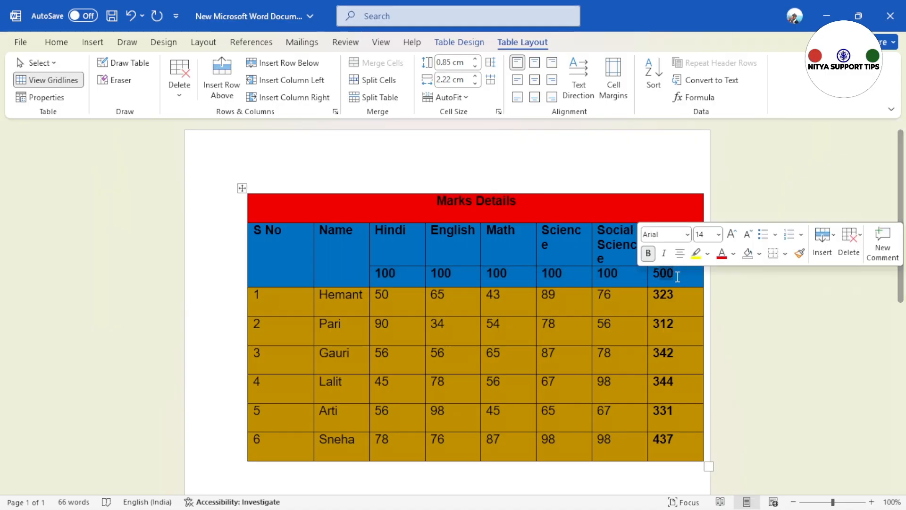
pyautogui.click(405, 277)
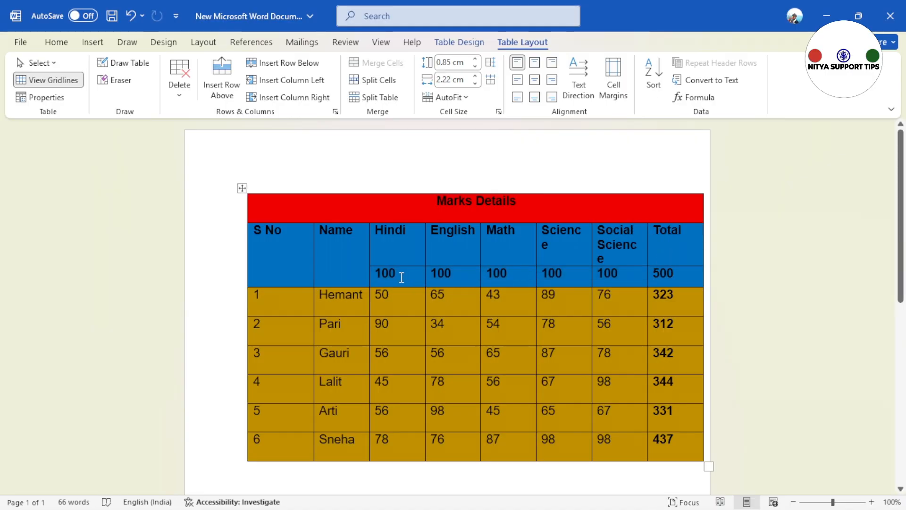
pyautogui.moveTo(397, 296); pyautogui.dragTo(593, 439)
pyautogui.click(566, 450)
pyautogui.moveTo(381, 280); pyautogui.dragTo(630, 281)
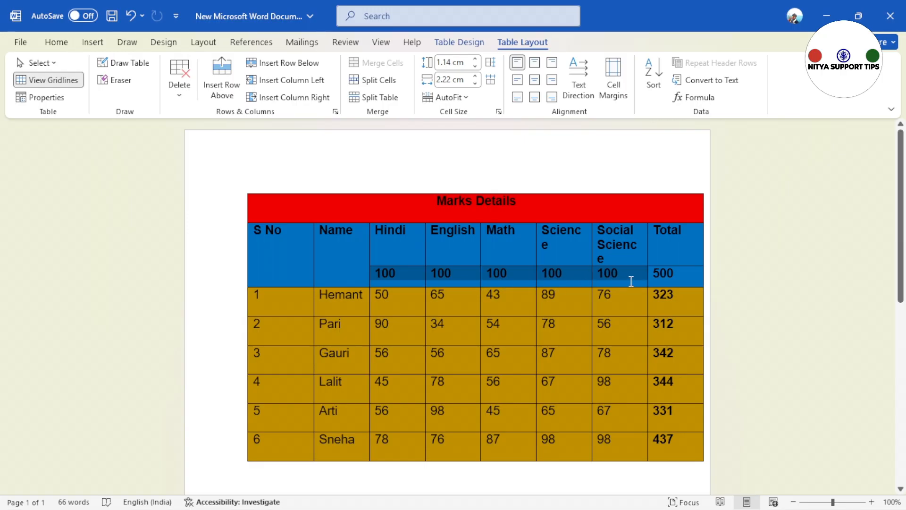
pyautogui.moveTo(630, 281); pyautogui.dragTo(631, 282)
pyautogui.click(631, 282)
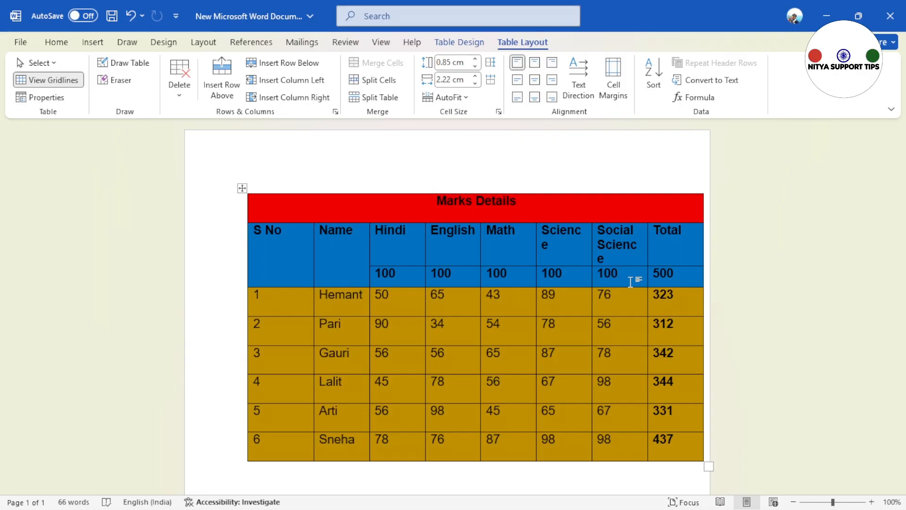
pyautogui.moveTo(417, 281); pyautogui.dragTo(605, 282)
pyautogui.click(391, 305)
pyautogui.moveTo(391, 302); pyautogui.dragTo(619, 302)
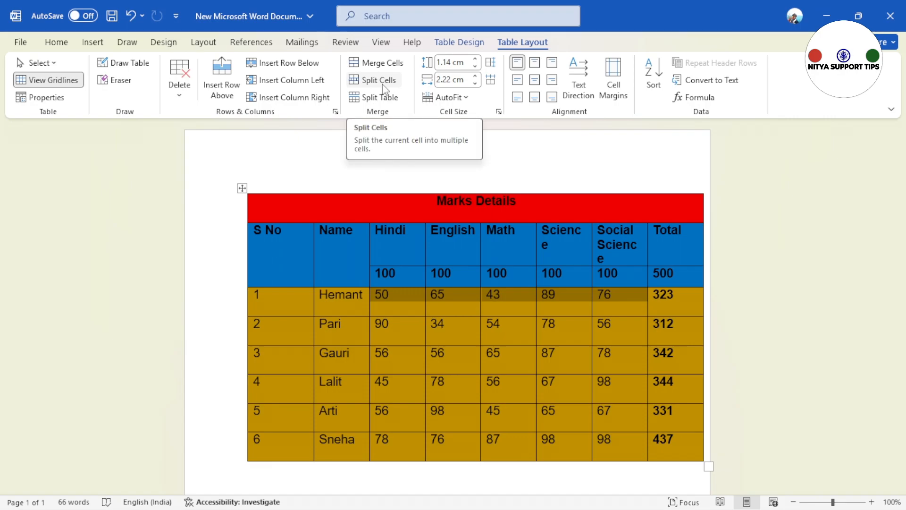
pyautogui.click(614, 439)
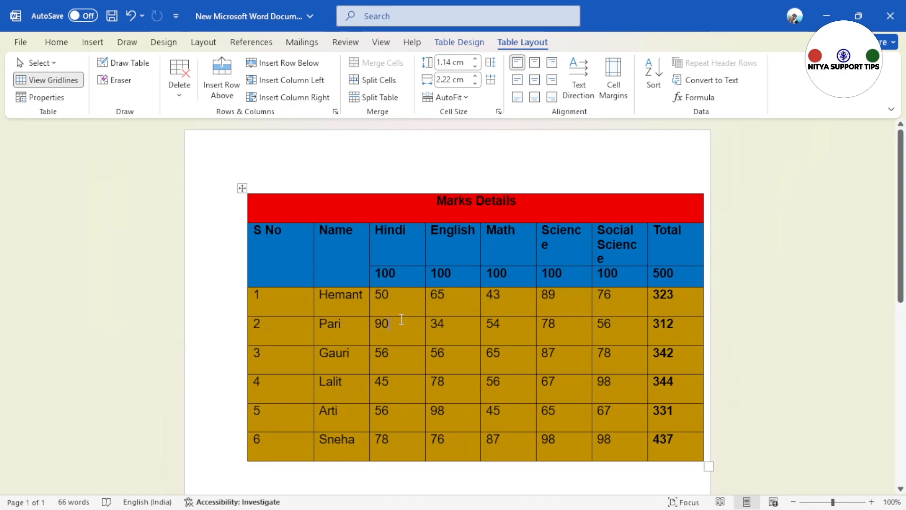
# Step: Split every subject mark cell in the student rows into 2 columns, with merging before the split turned off
pyautogui.moveTo(378, 295); pyautogui.dragTo(640, 308)
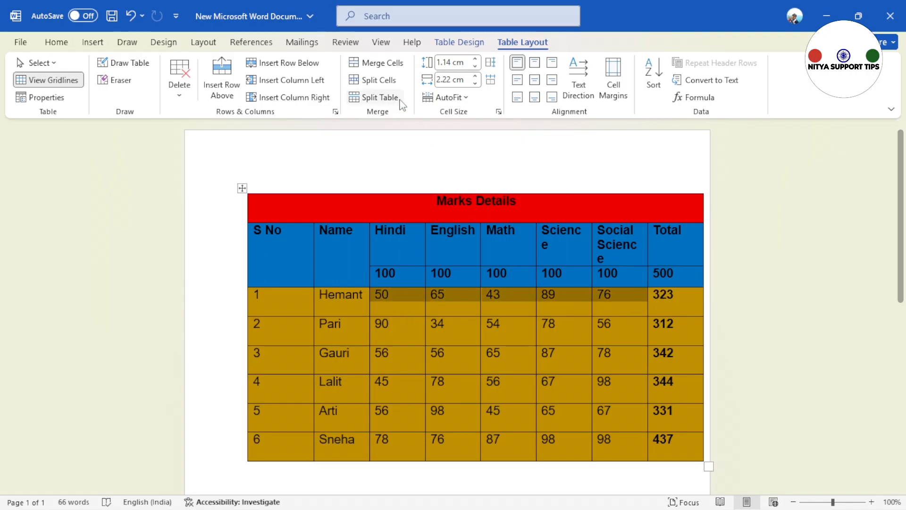
pyautogui.click(391, 81)
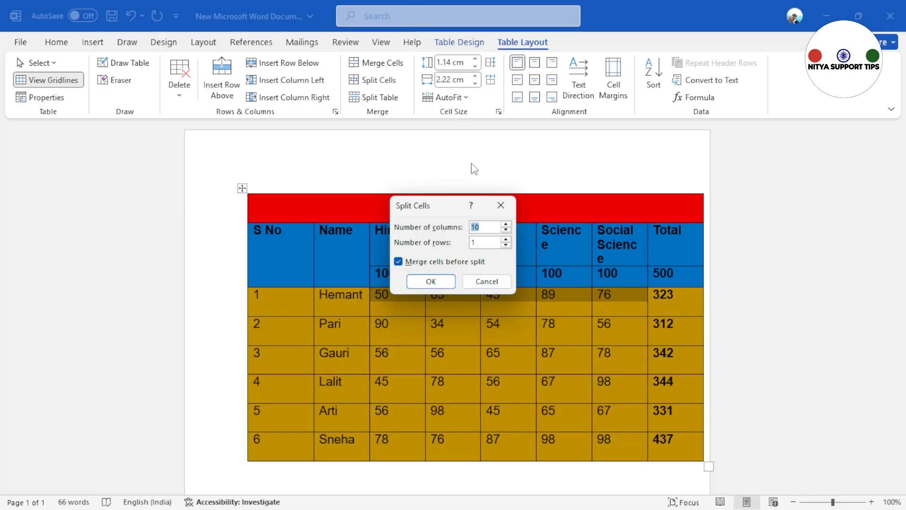
pyautogui.click(482, 244)
pyautogui.moveTo(484, 227); pyautogui.dragTo(472, 230)
pyautogui.write('2')
pyautogui.click(399, 262)
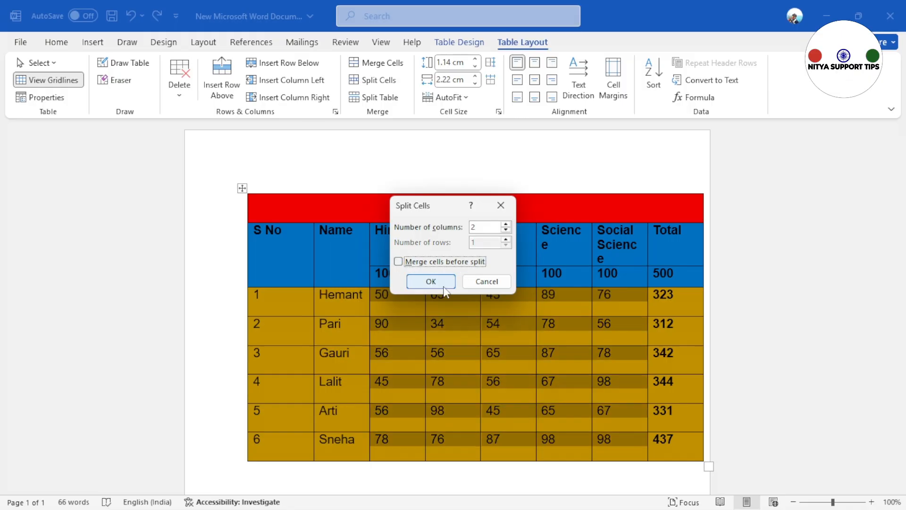
pyautogui.click(431, 281)
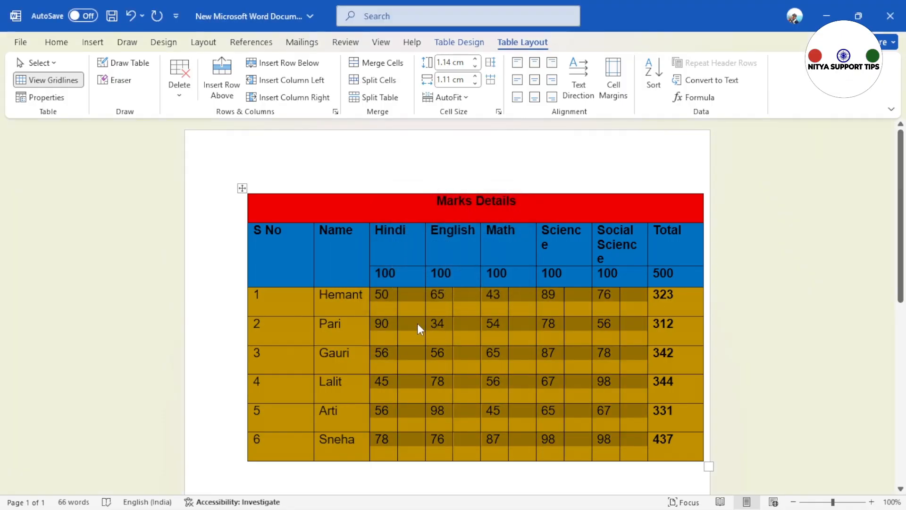
# Step: Undo the mark cell split, the maximum marks entries and the header cell split
pyautogui.click(421, 356)
pyautogui.moveTo(417, 299); pyautogui.dragTo(424, 416)
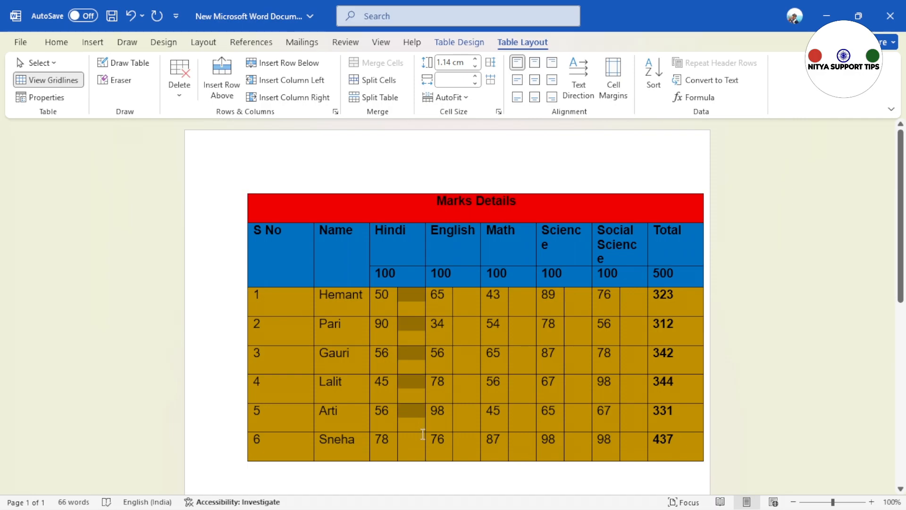
pyautogui.moveTo(472, 296); pyautogui.dragTo(480, 416)
pyautogui.click(411, 296)
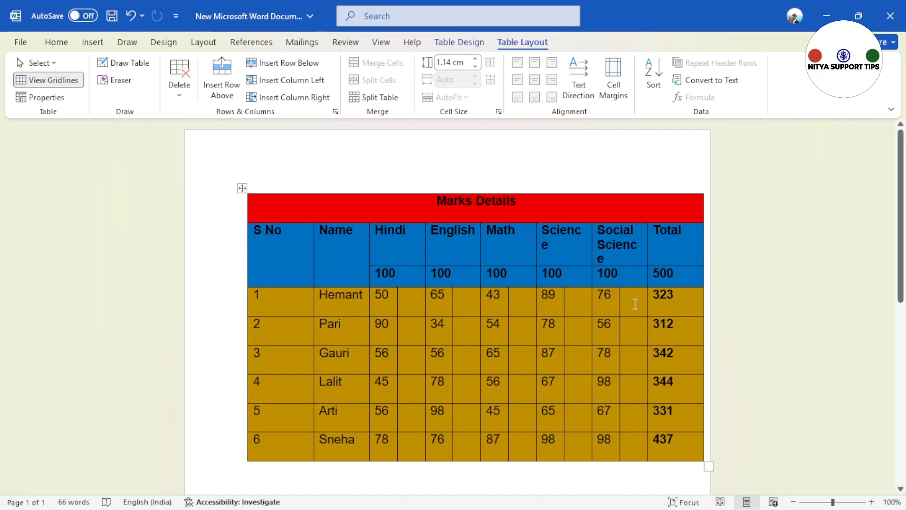
pyautogui.hotkey('ctrl', 'z')
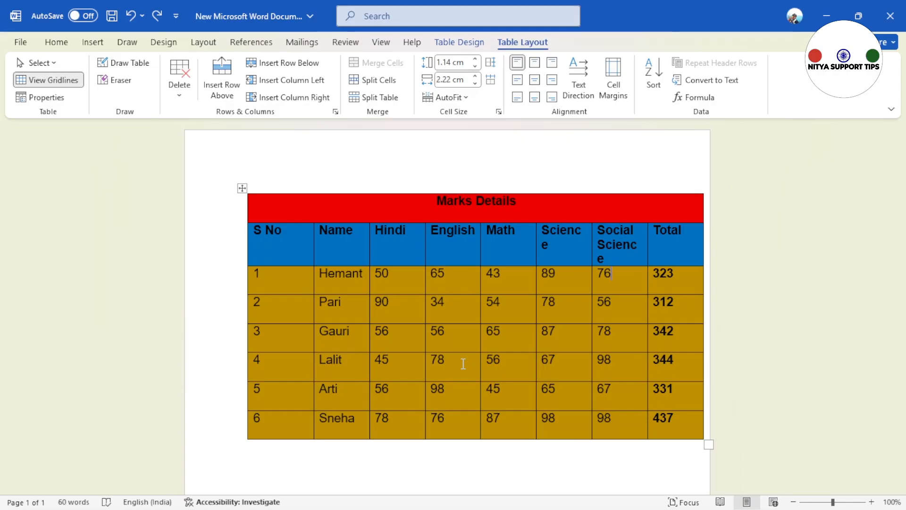
# Step: Split the table in two above the S No 4 row and undo that split
pyautogui.click(355, 366)
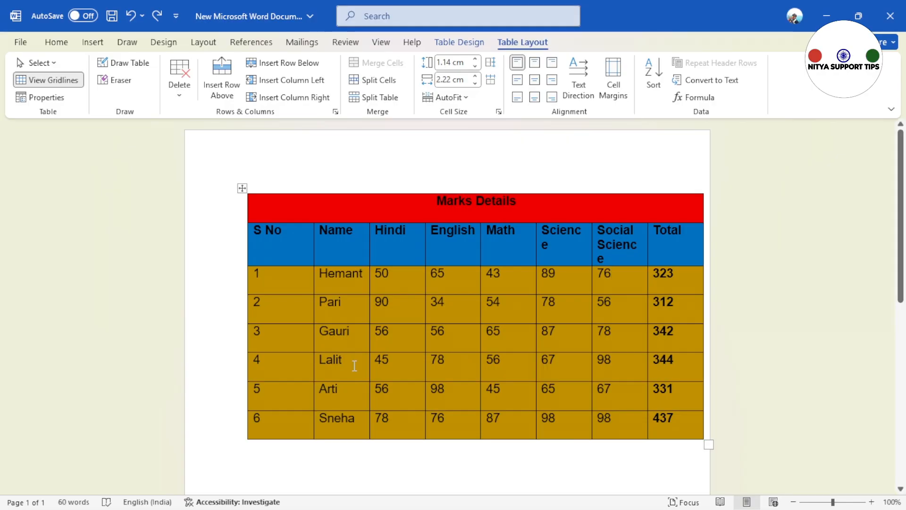
pyautogui.click(380, 97)
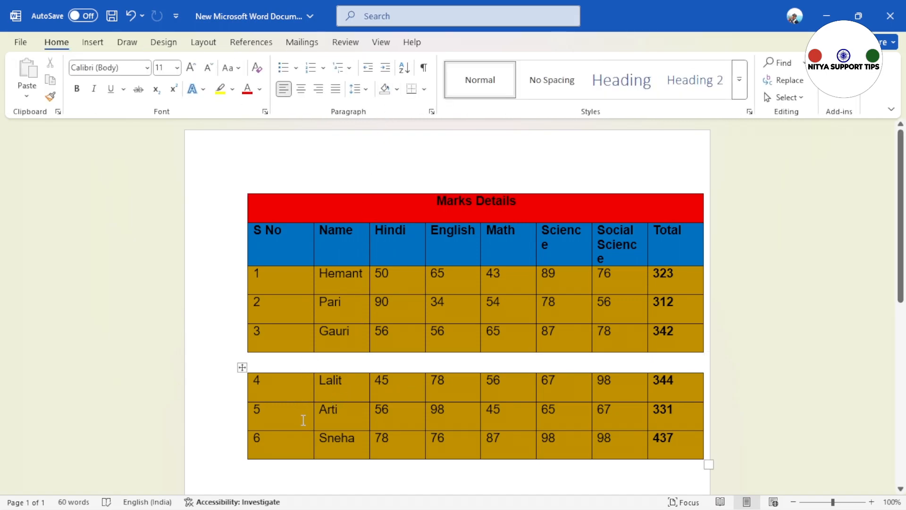
pyautogui.hotkey('ctrl', 'z')
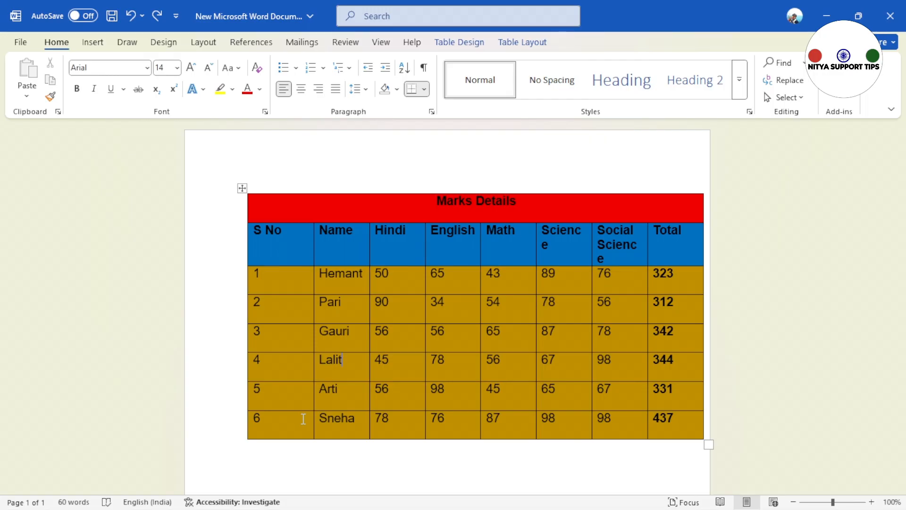
# Step: Increase the height of the S No 1 row to 2 cm and reduce it to 1.6 cm
pyautogui.click(335, 287)
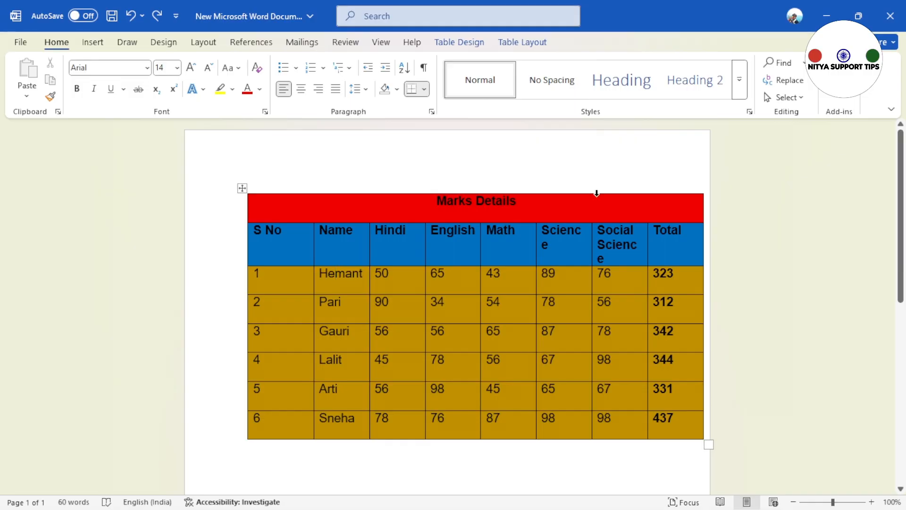
pyautogui.click(542, 41)
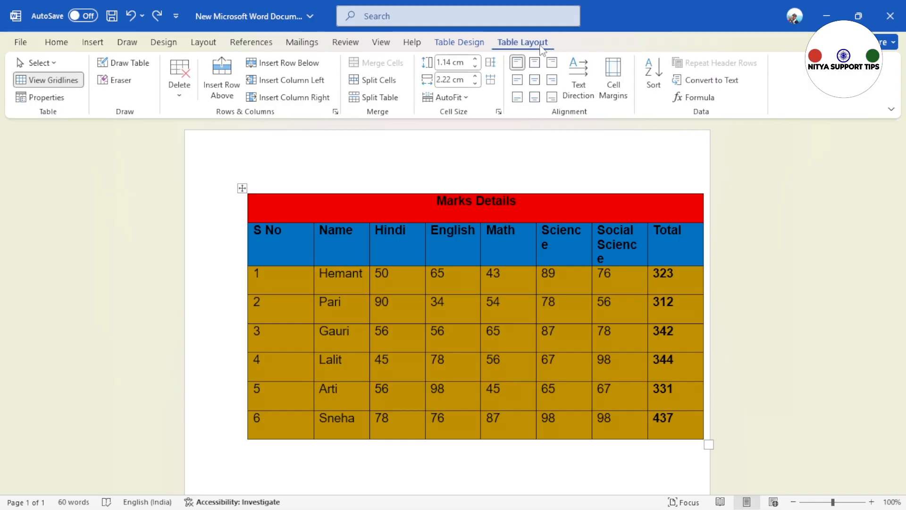
pyautogui.click(476, 60)
pyautogui.click(476, 60)
pyautogui.click(476, 60)
pyautogui.click(476, 60)
pyautogui.click(476, 60)
pyautogui.click(476, 60)
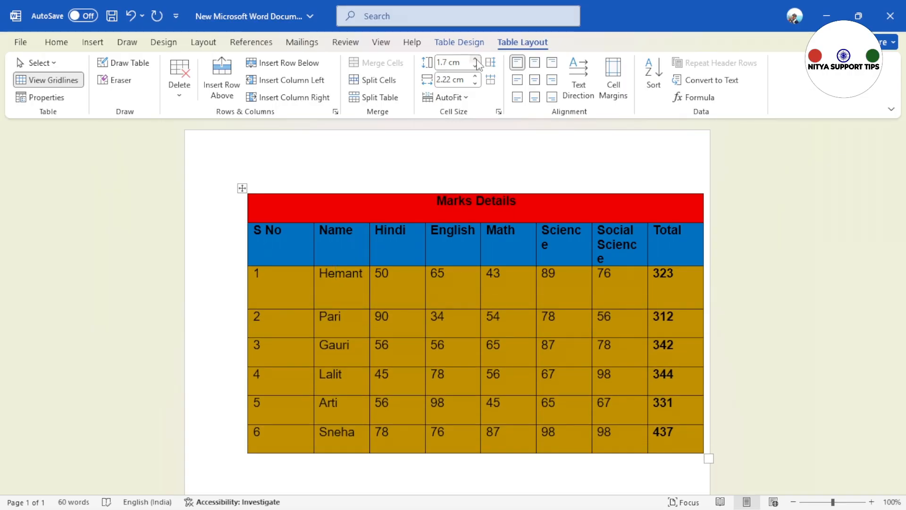
pyautogui.click(475, 61)
pyautogui.click(476, 61)
pyautogui.click(475, 60)
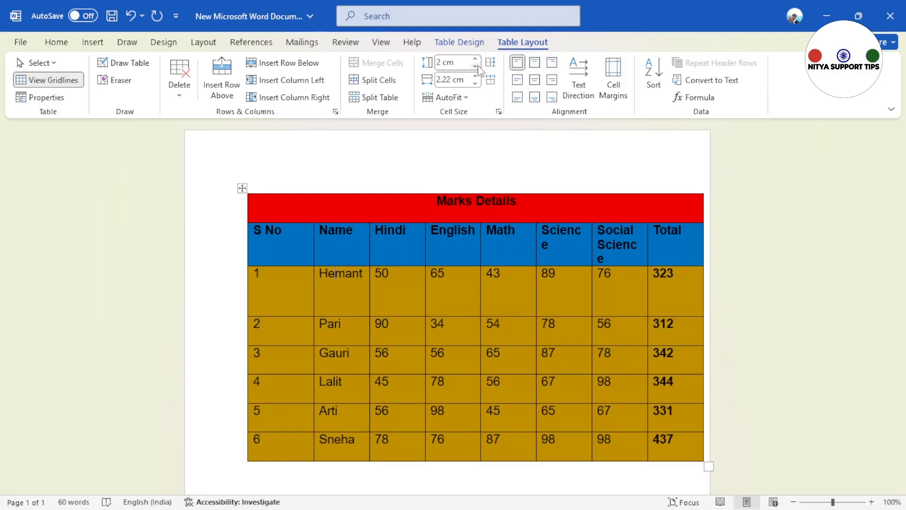
pyautogui.click(476, 67)
pyautogui.click(475, 67)
pyautogui.click(475, 67)
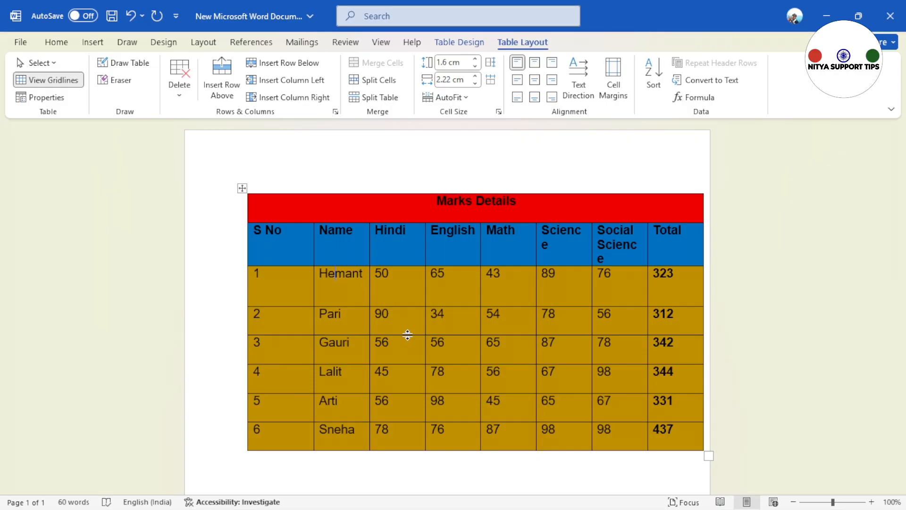
# Step: Resize the S No 2 and S No 3 rows to uneven heights by moving their lower borders
pyautogui.moveTo(408, 334); pyautogui.dragTo(419, 348)
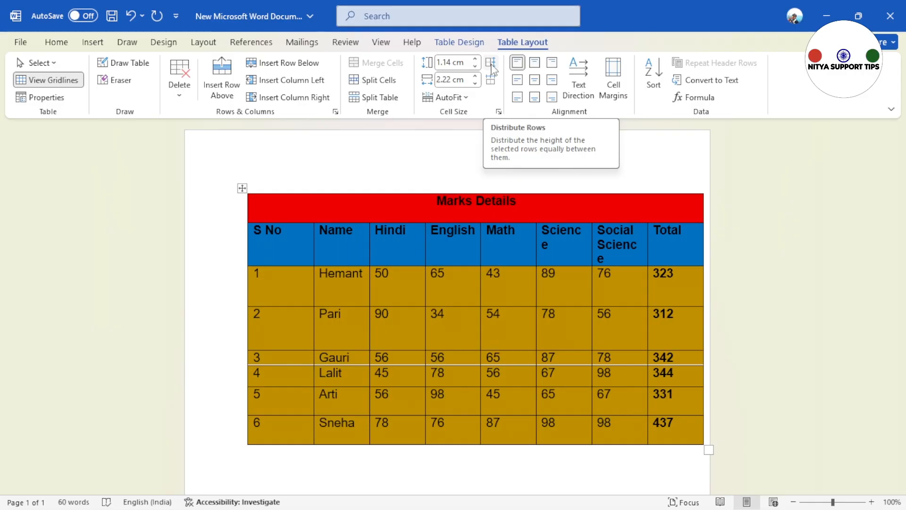
# Step: Distribute the heights of the header row and the six student rows equally with Distribute Rows
pyautogui.moveTo(319, 246); pyautogui.dragTo(667, 424)
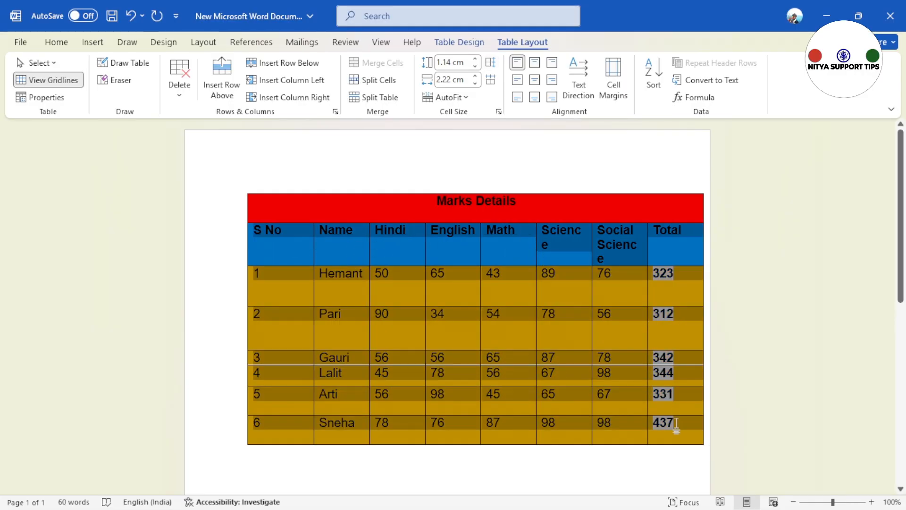
pyautogui.click(492, 69)
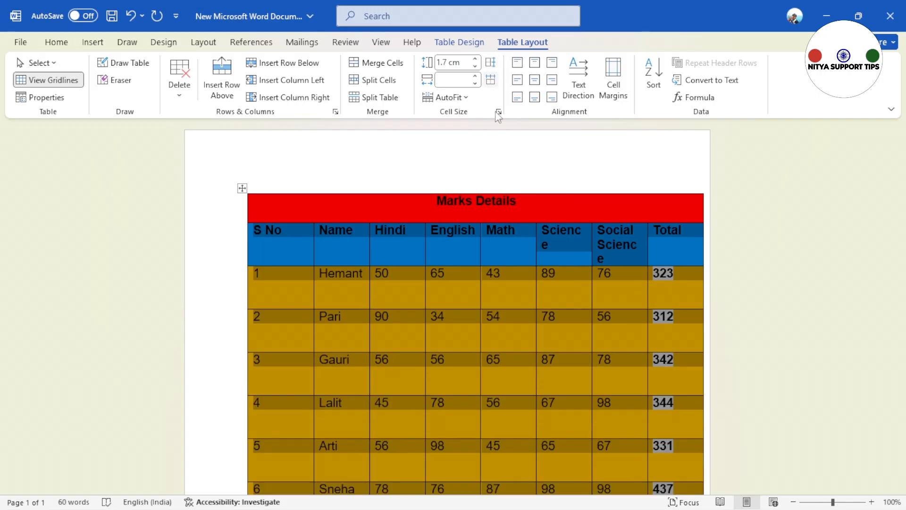
pyautogui.scroll(-1, 590, 330)
pyautogui.scroll(-1, 589, 331)
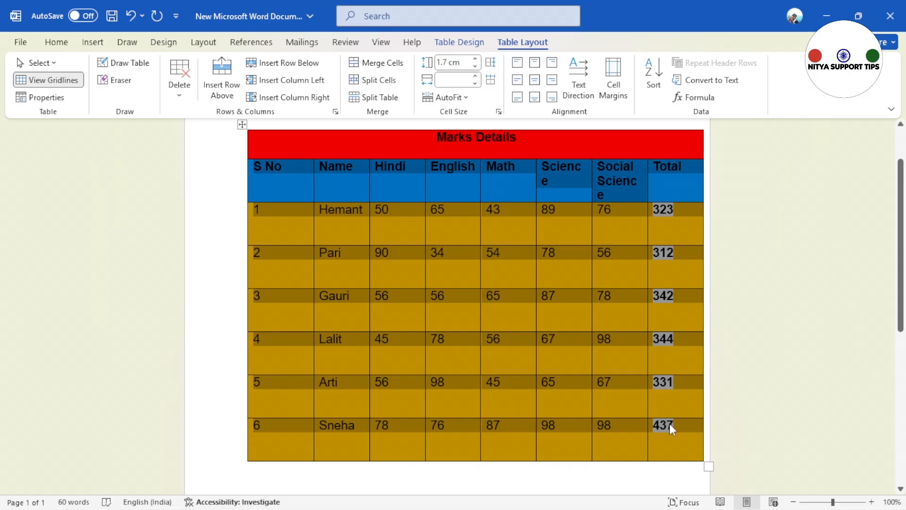
pyautogui.click(616, 454)
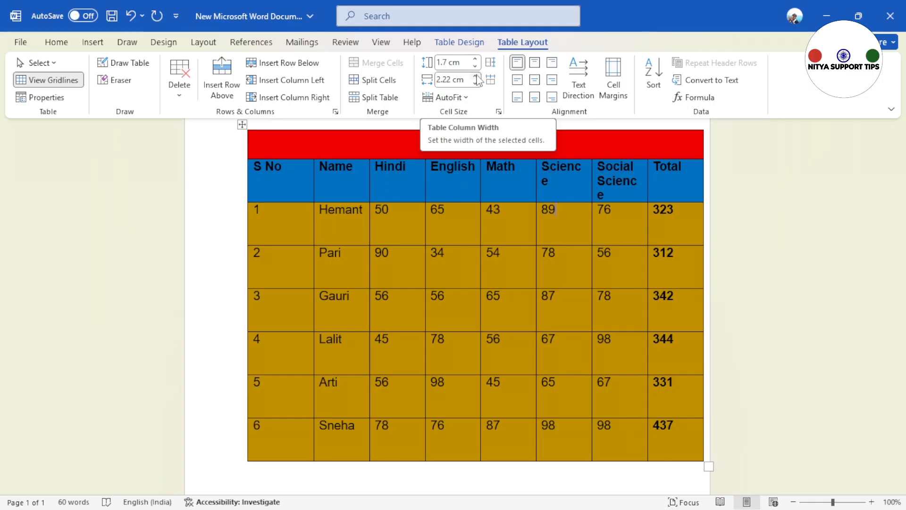
# Step: Set the Science column's width to 2.6 cm and widen the Social Science column by moving its border with Total
pyautogui.click(477, 76)
pyautogui.click(477, 76)
pyautogui.click(477, 76)
pyautogui.click(477, 76)
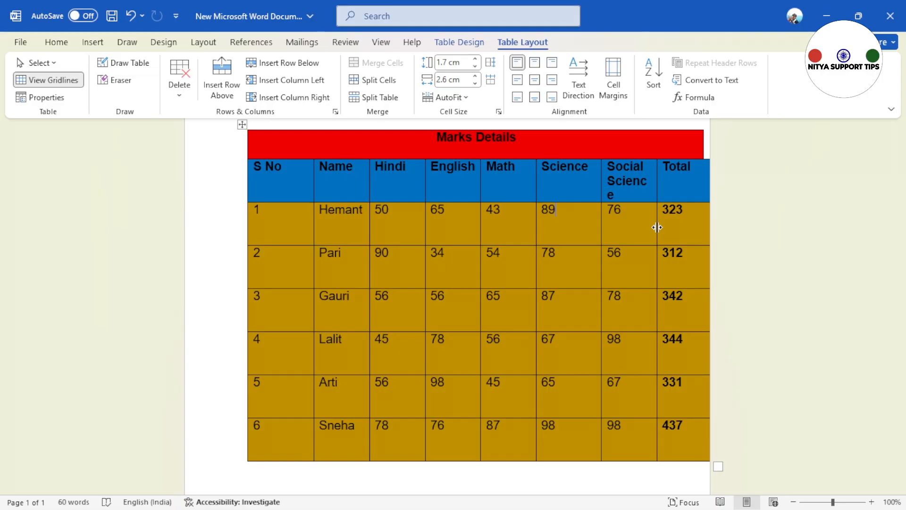
pyautogui.moveTo(657, 228); pyautogui.dragTo(675, 228)
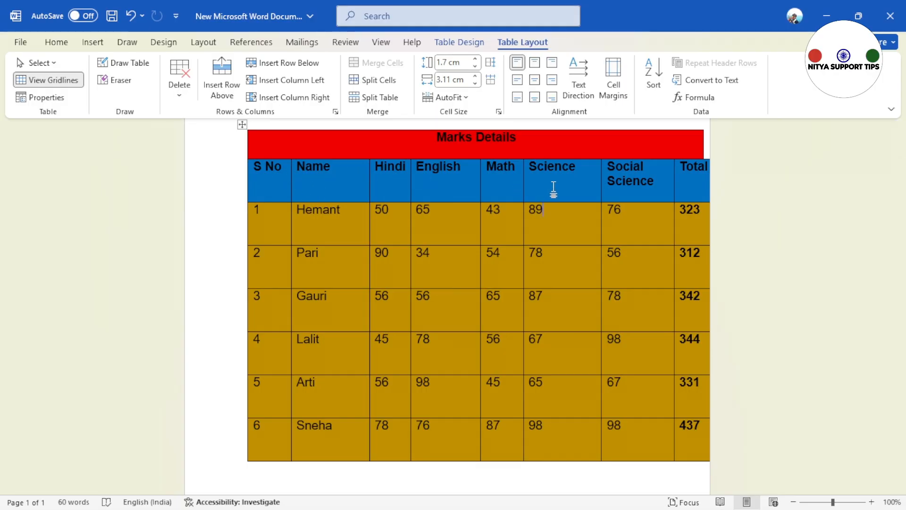
# Step: Select the whole marks table and distribute its column widths equally with Distribute Columns
pyautogui.click(242, 123)
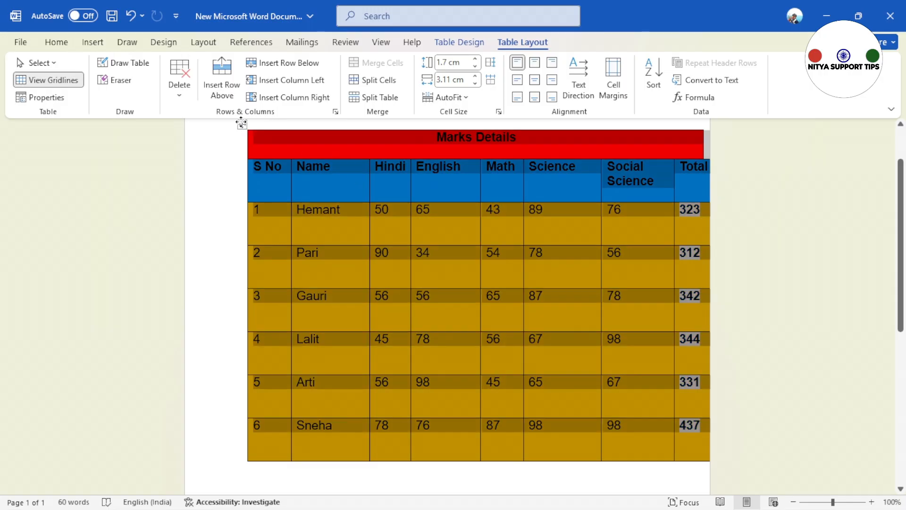
pyautogui.click(491, 80)
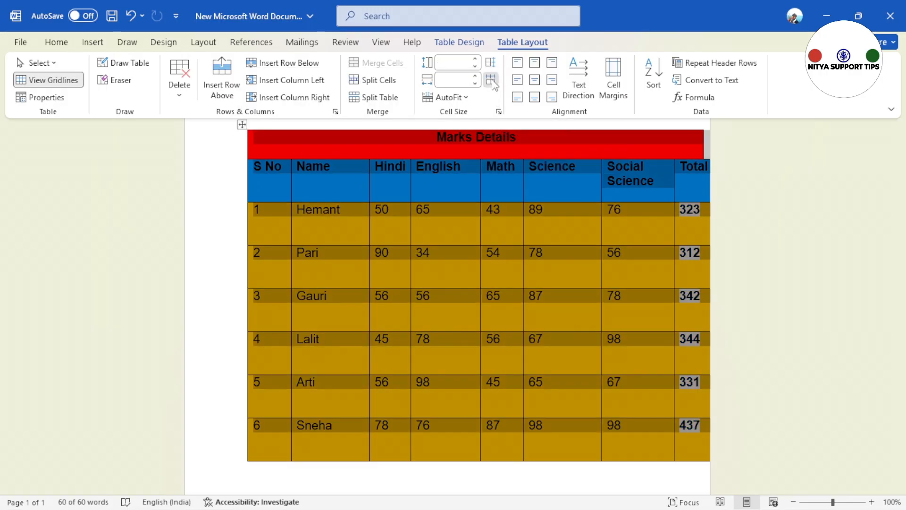
pyautogui.click(464, 274)
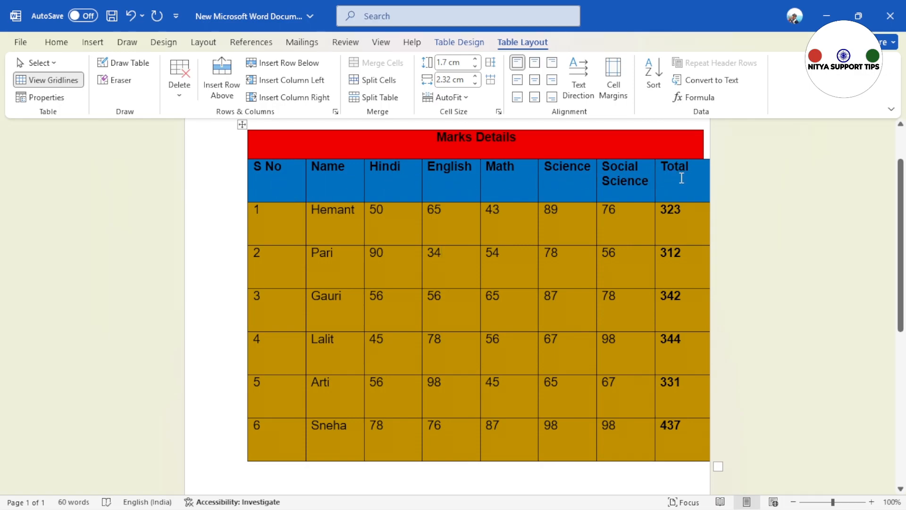
# Step: Open the AutoFit options for the marks table
pyautogui.click(469, 99)
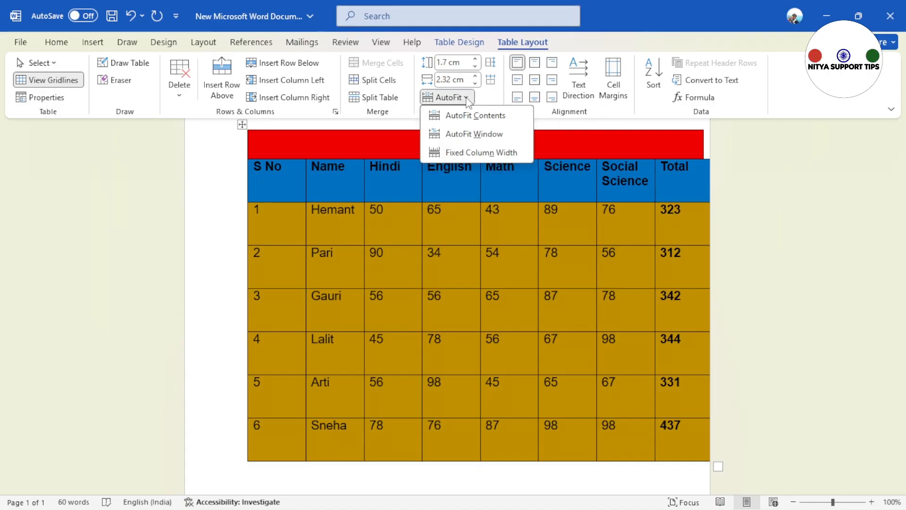